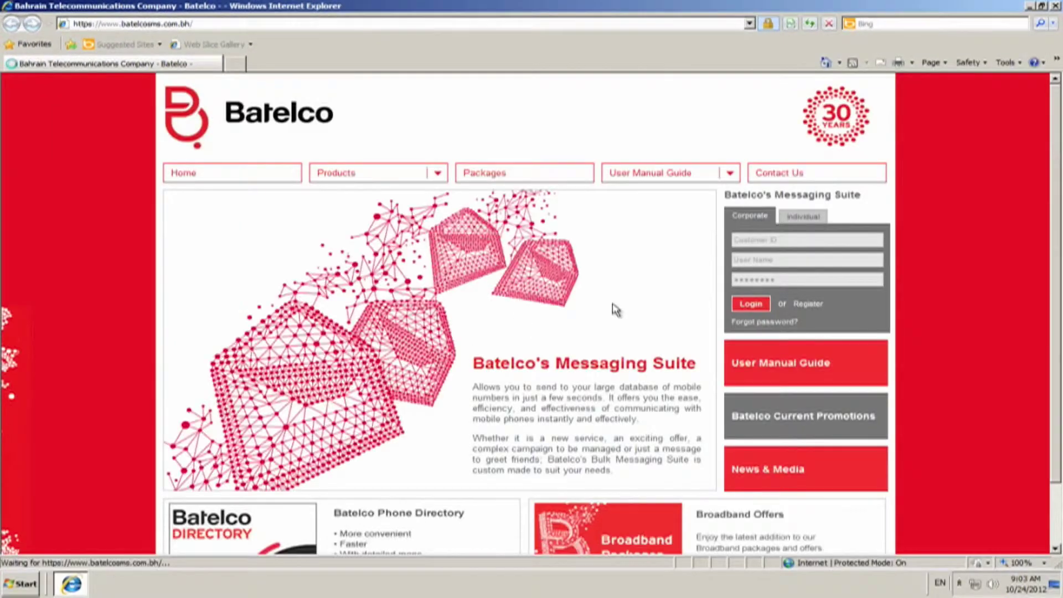
- Log in on the Corporate tab with the customer ID, user name and password
click(776, 239)
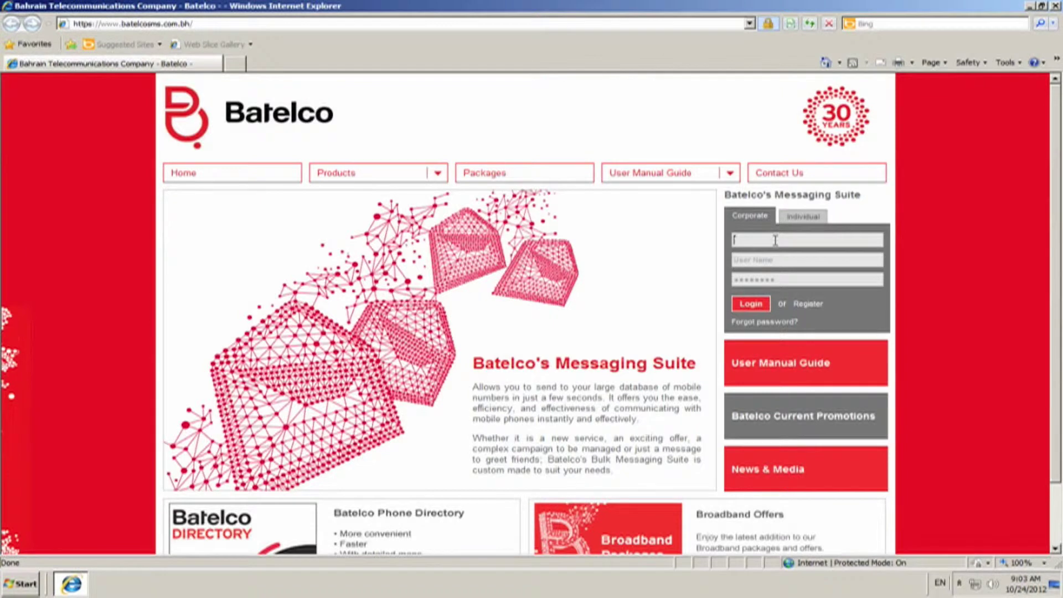
text(4504)
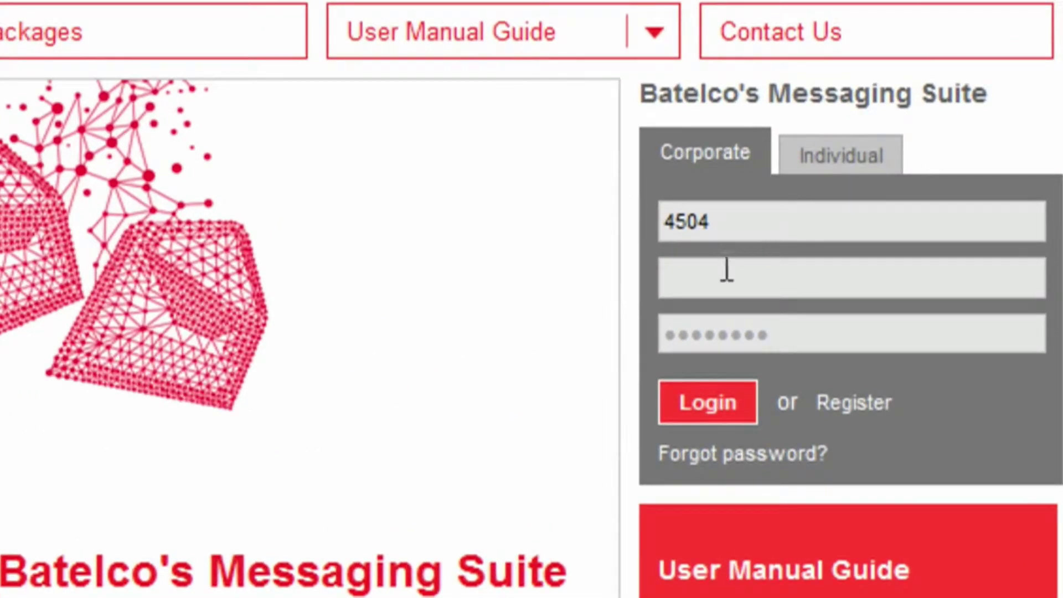
click(722, 274)
text(test)
click(740, 324)
text(test1234)
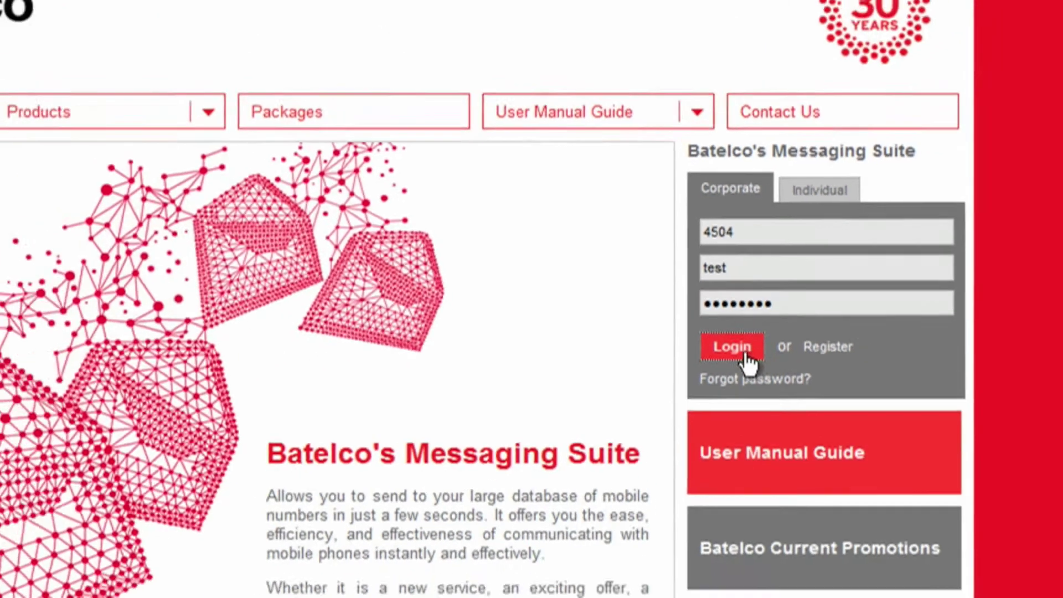
click(727, 396)
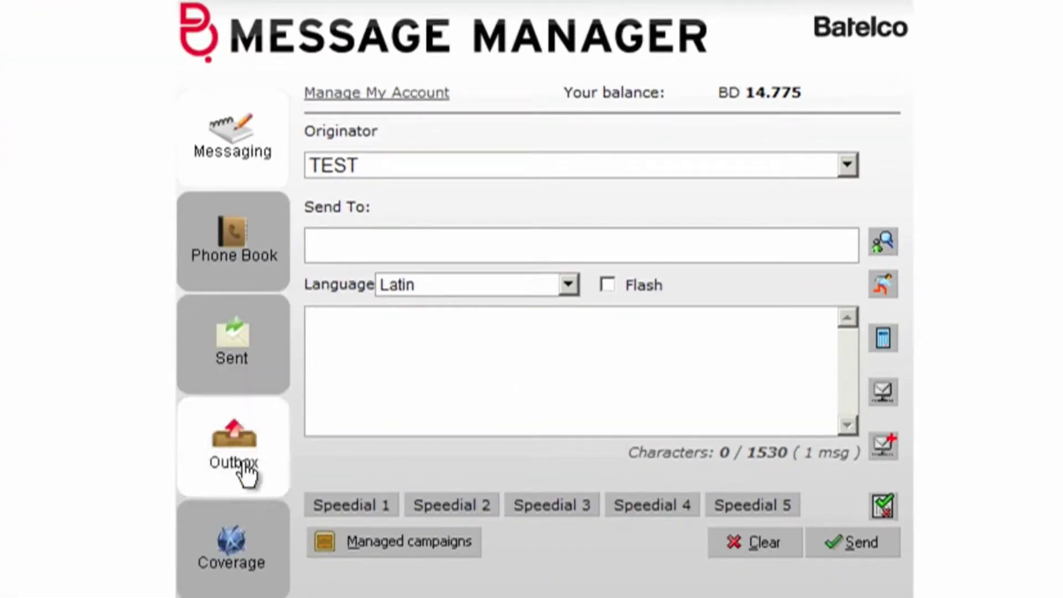
- Browse the Phone Book, Sent and Outbox pages, ending on the Coverage rates table
click(248, 168)
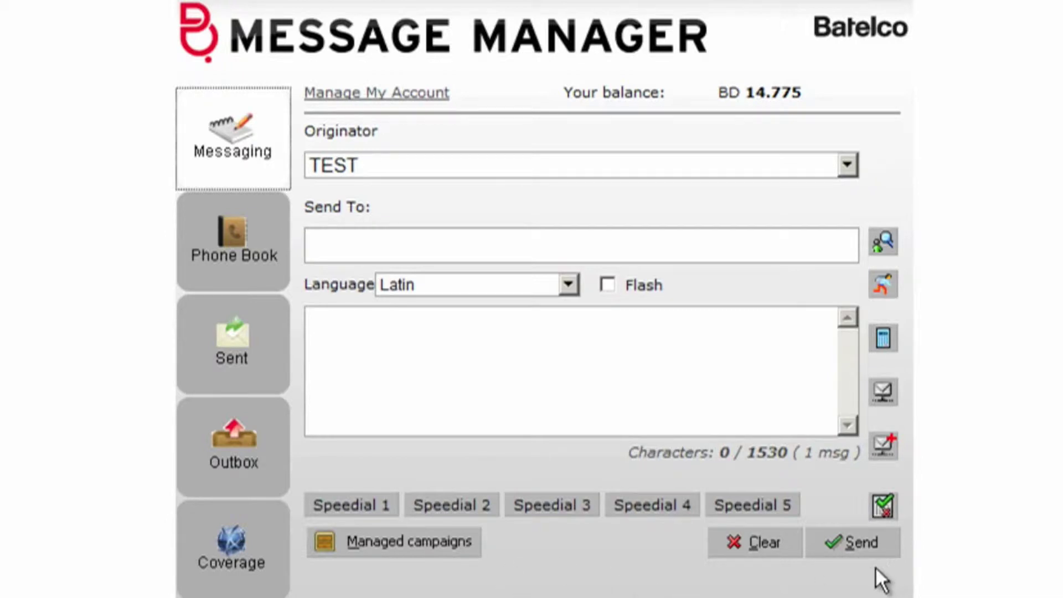
click(227, 258)
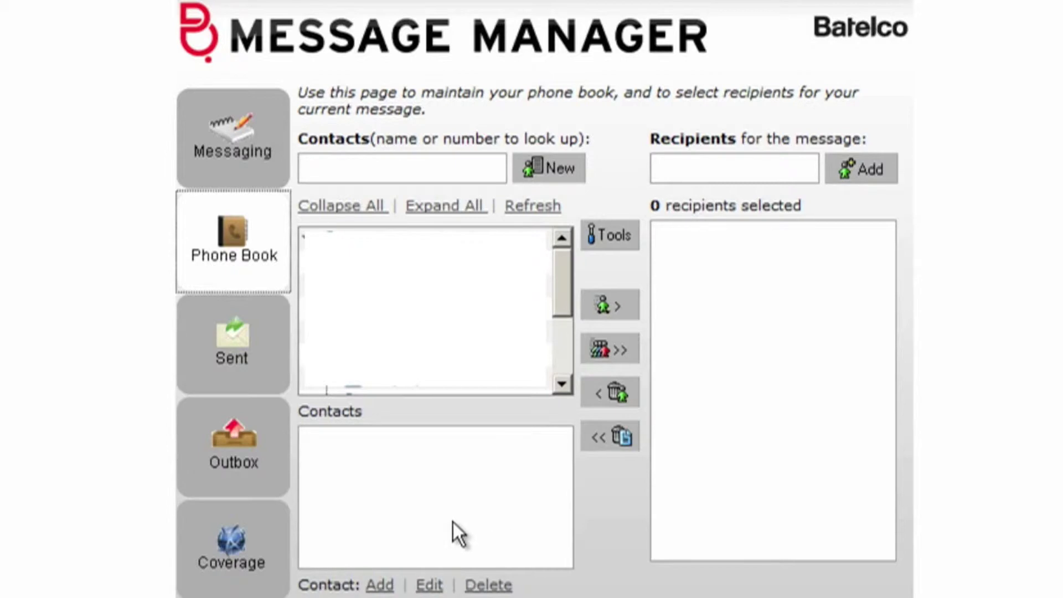
click(247, 360)
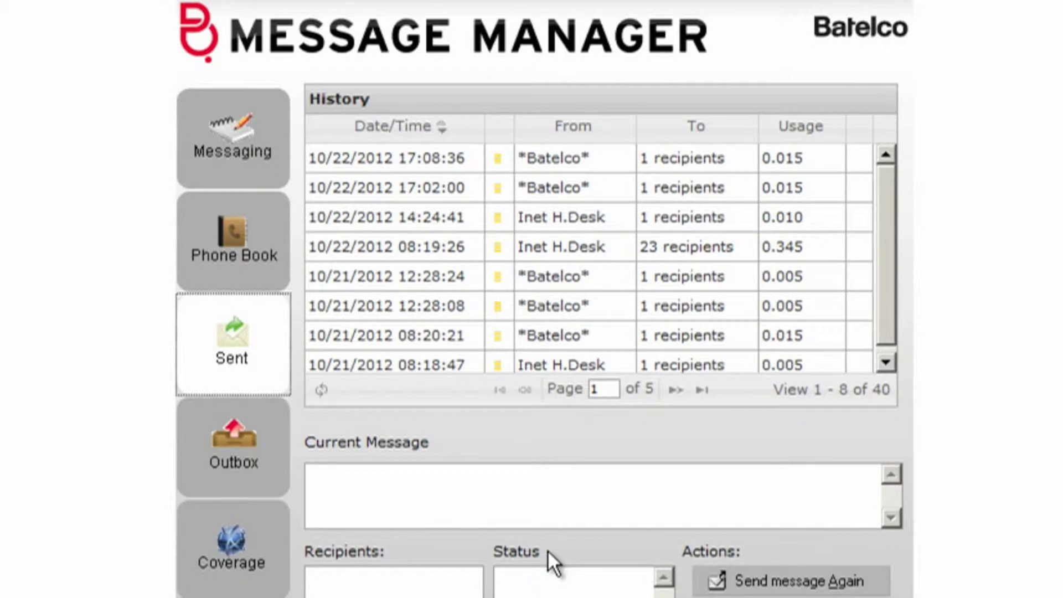
click(249, 470)
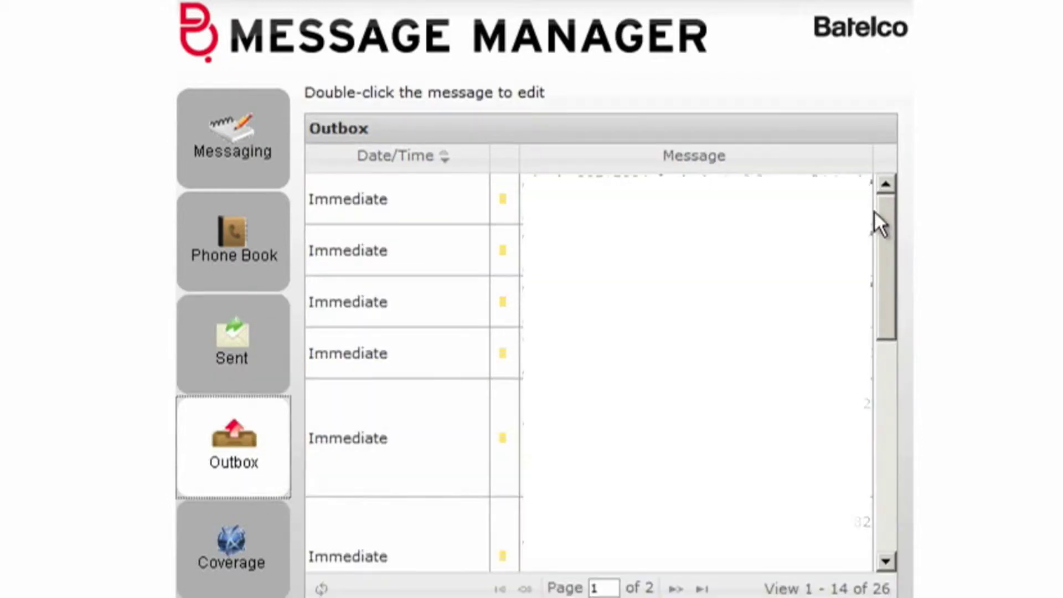
click(218, 580)
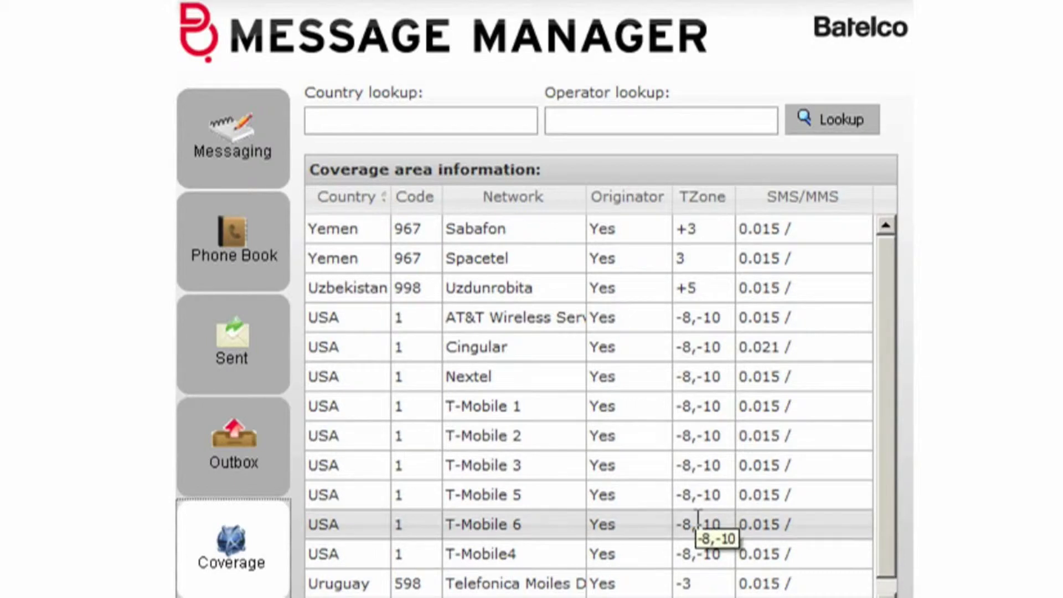
- Return to the Messaging compose form and keep Latin as the message language
click(257, 155)
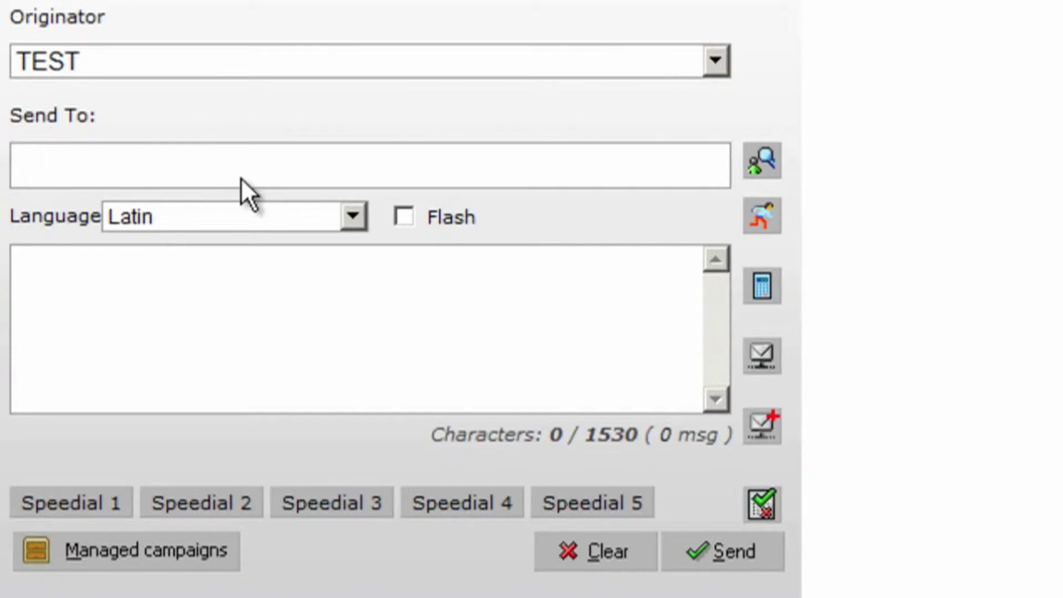
click(259, 217)
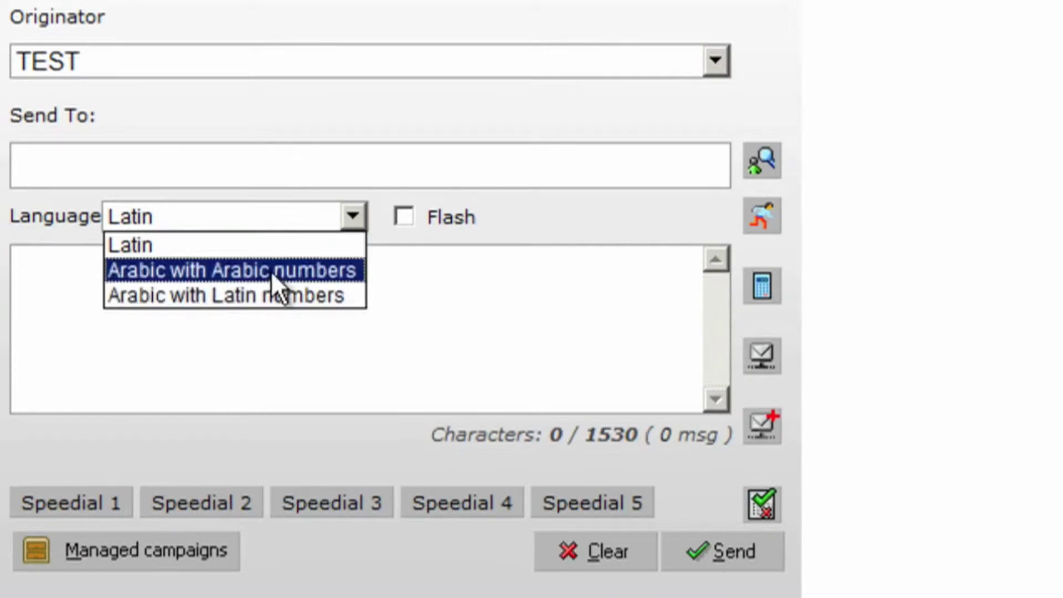
click(287, 245)
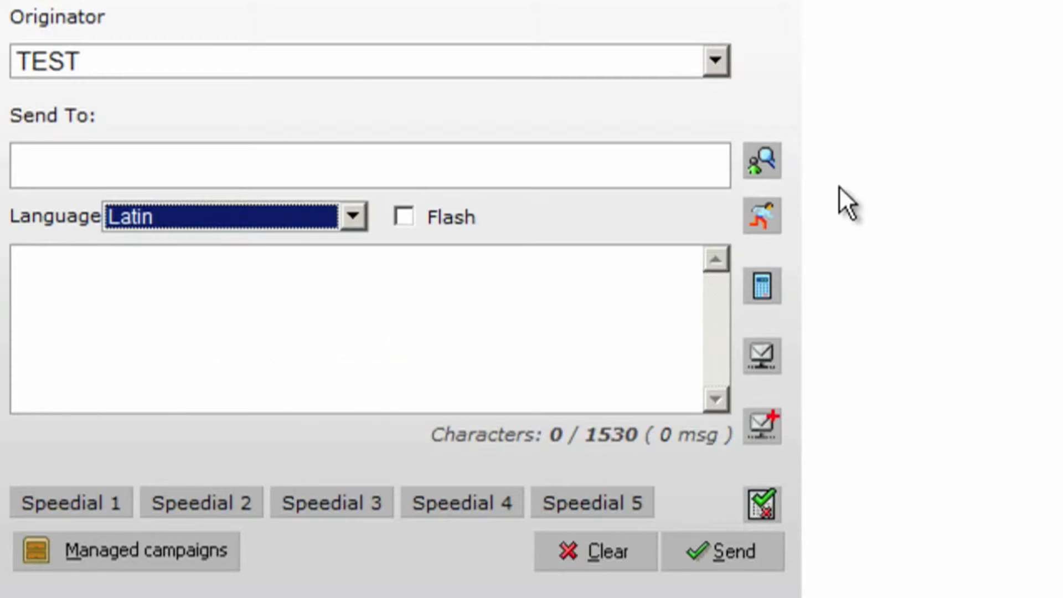
- Add the recipient's phone number in the Send To field
click(351, 163)
text(39)
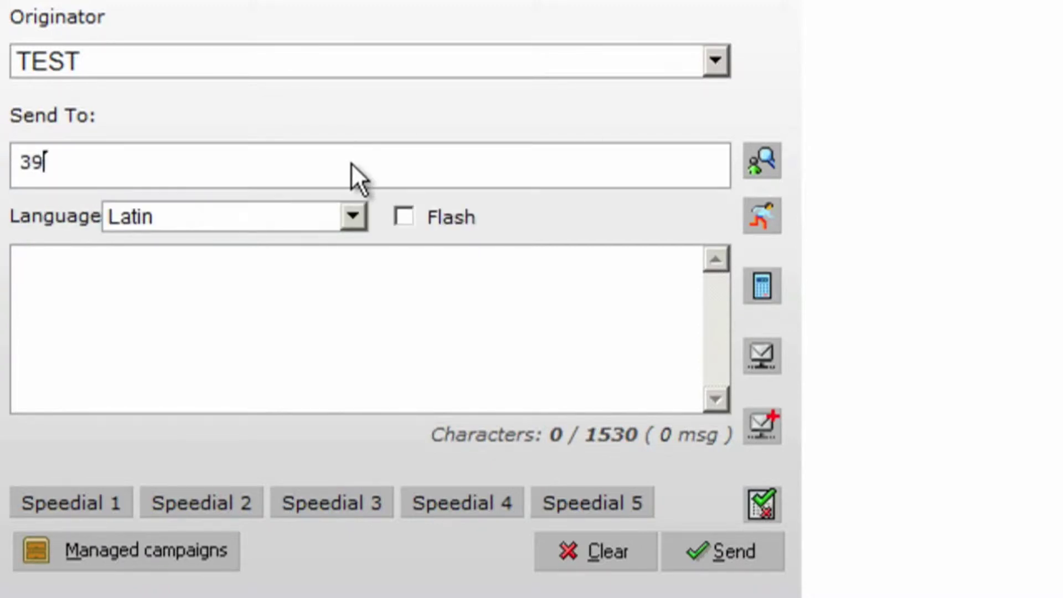
text(00)
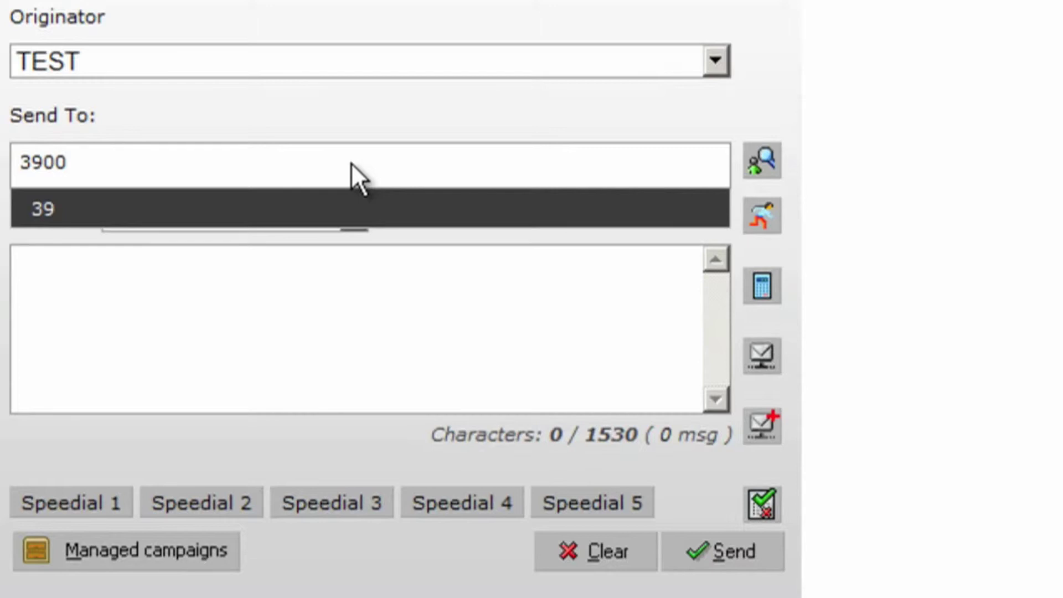
text(0000)
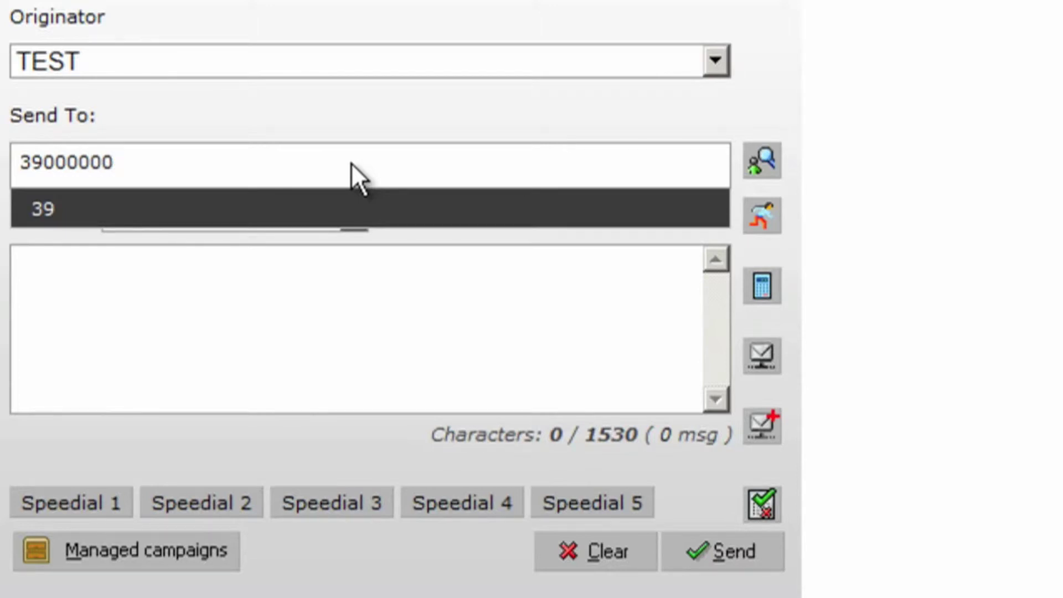
key(Return)
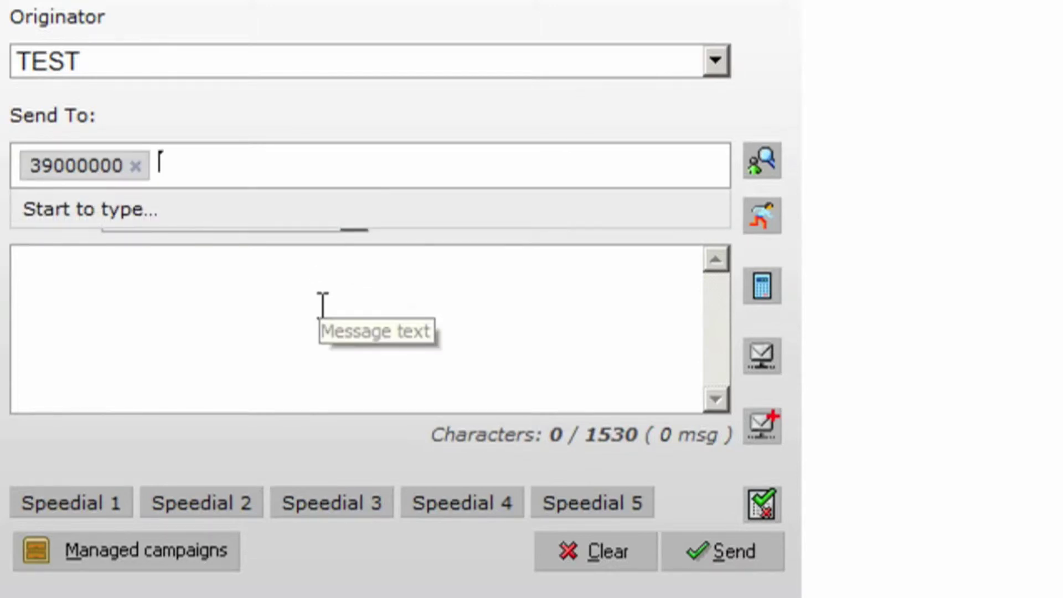
- Write the message 'the is my test sms', send it and dismiss the confirmation
click(323, 303)
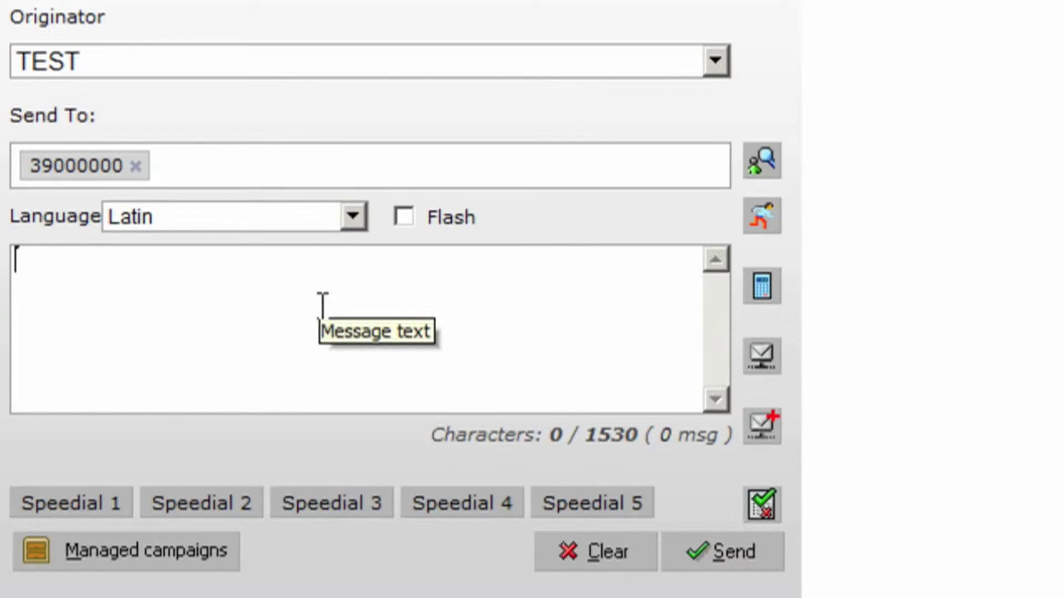
text(the)
key(BackSpace)
text(h)
key(BackSpace)
text(e is )
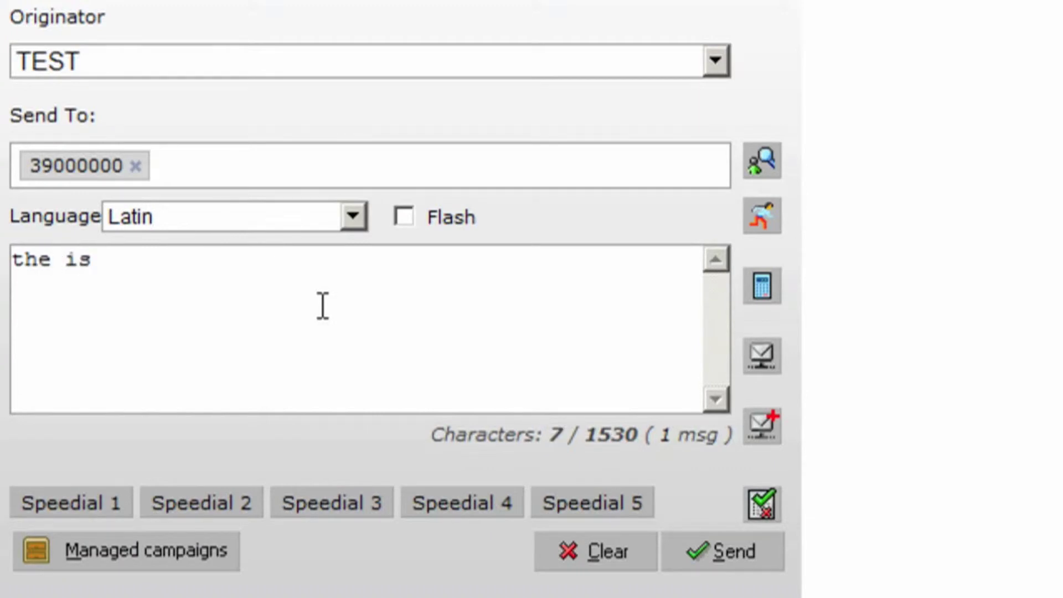
text(my)
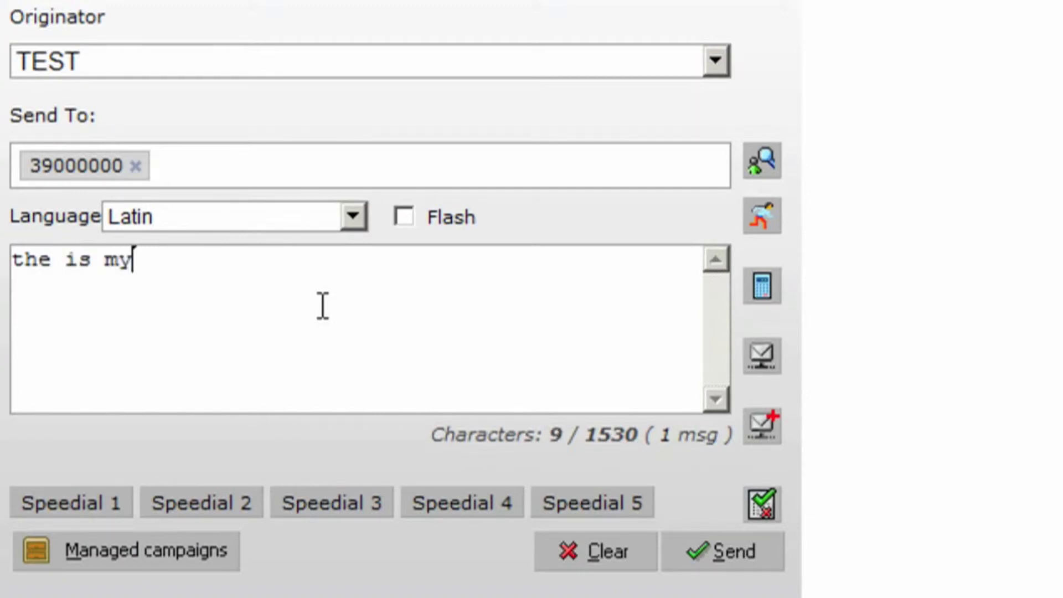
text( test sms)
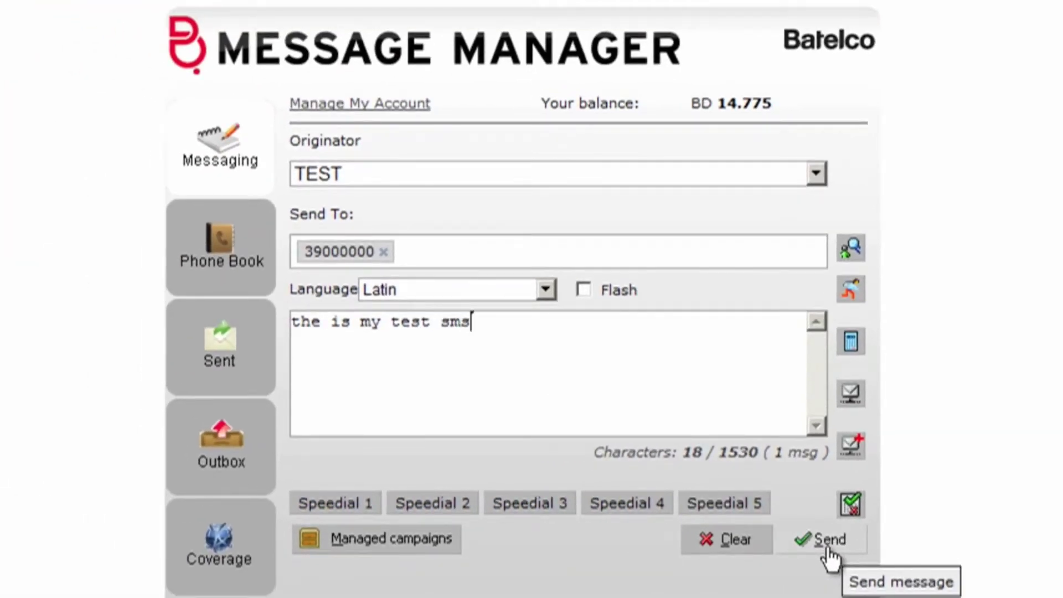
click(826, 547)
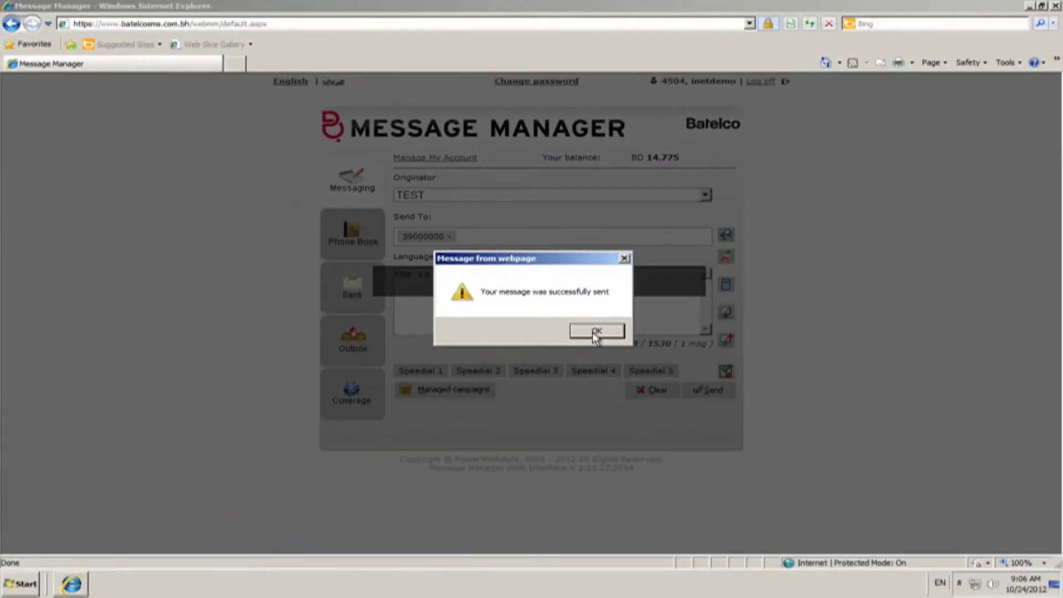
click(596, 332)
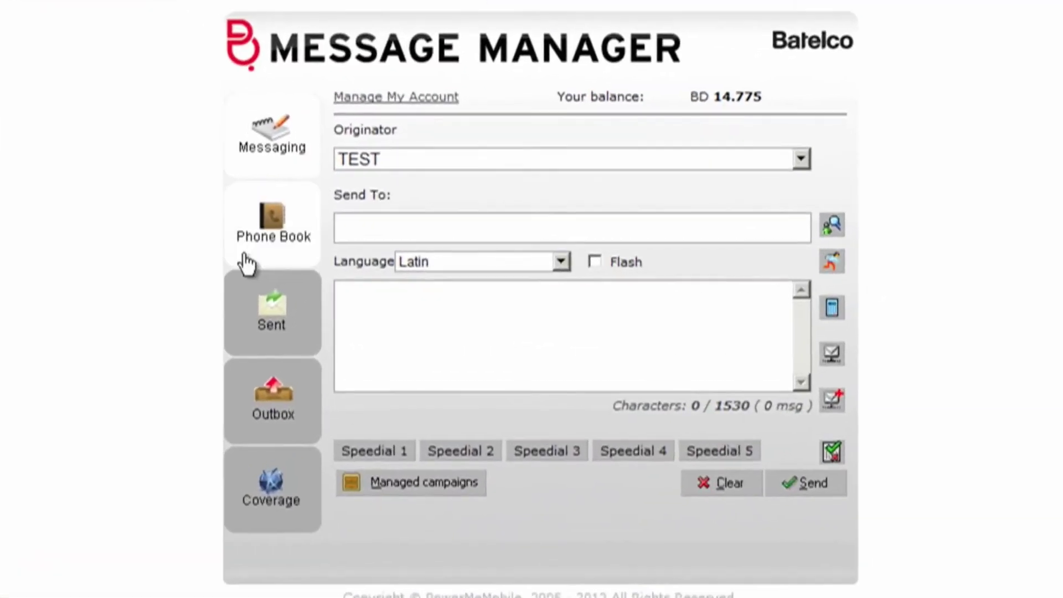
- Create a Phone Book contact with a first name and phone number in 00 Group
click(280, 249)
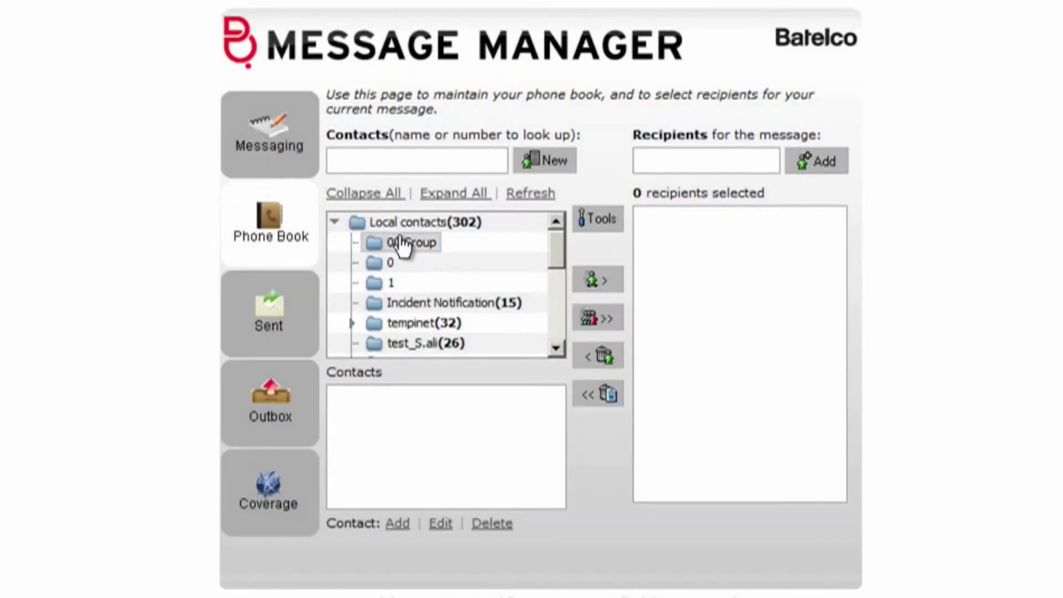
click(535, 167)
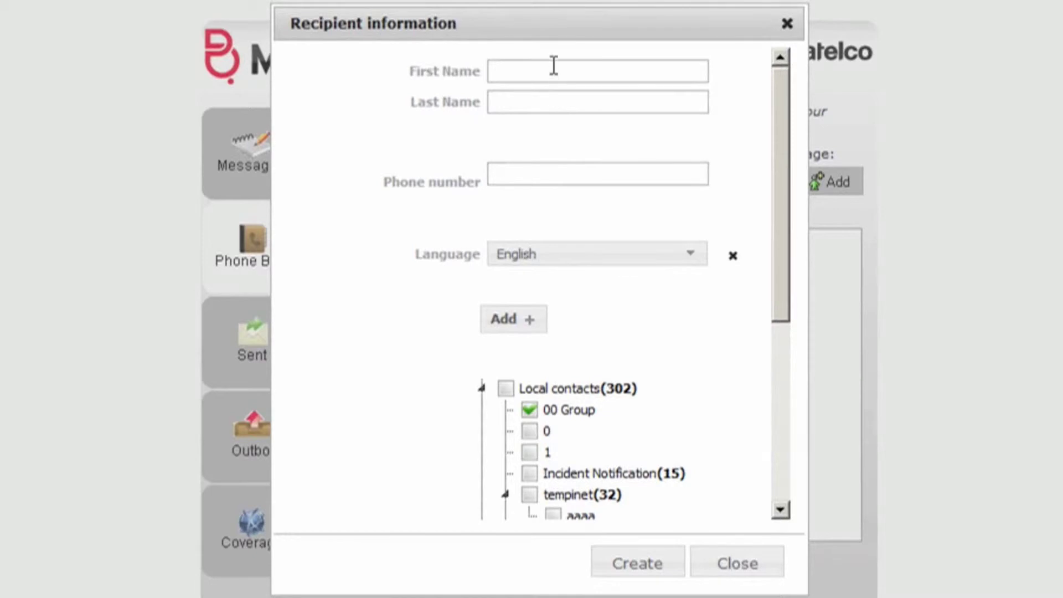
click(553, 65)
text(ALI)
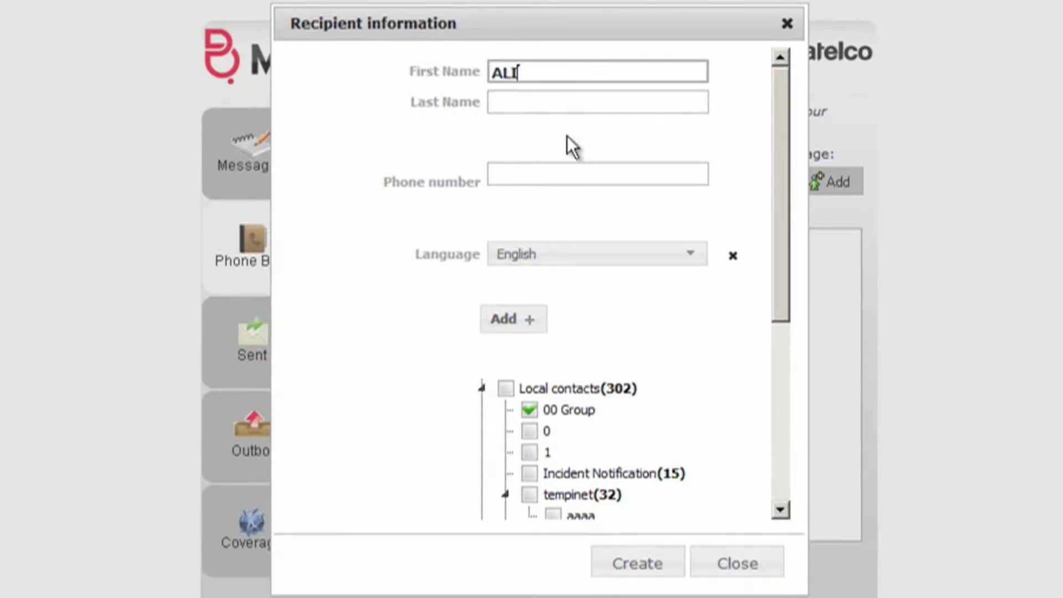
click(562, 165)
text(39000003)
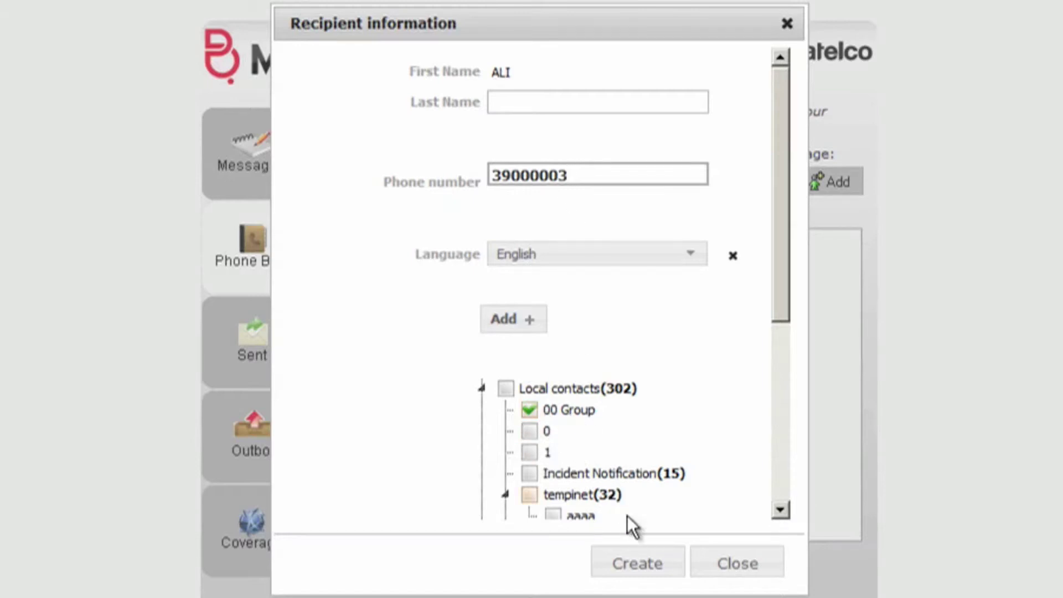
click(637, 561)
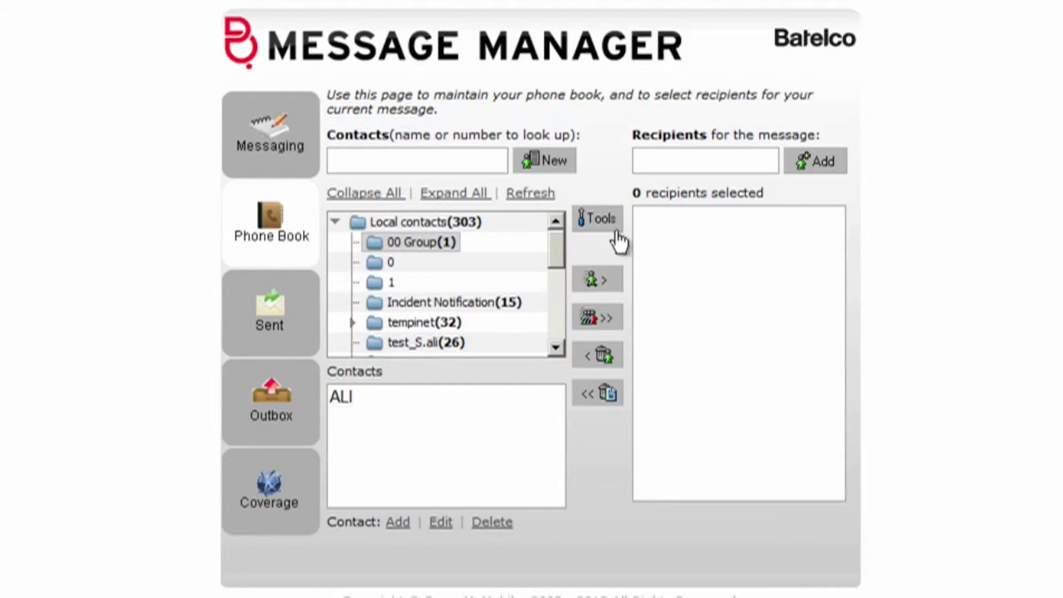
- Check the Tools > Import Address Book file options, then minimize the browser
click(600, 223)
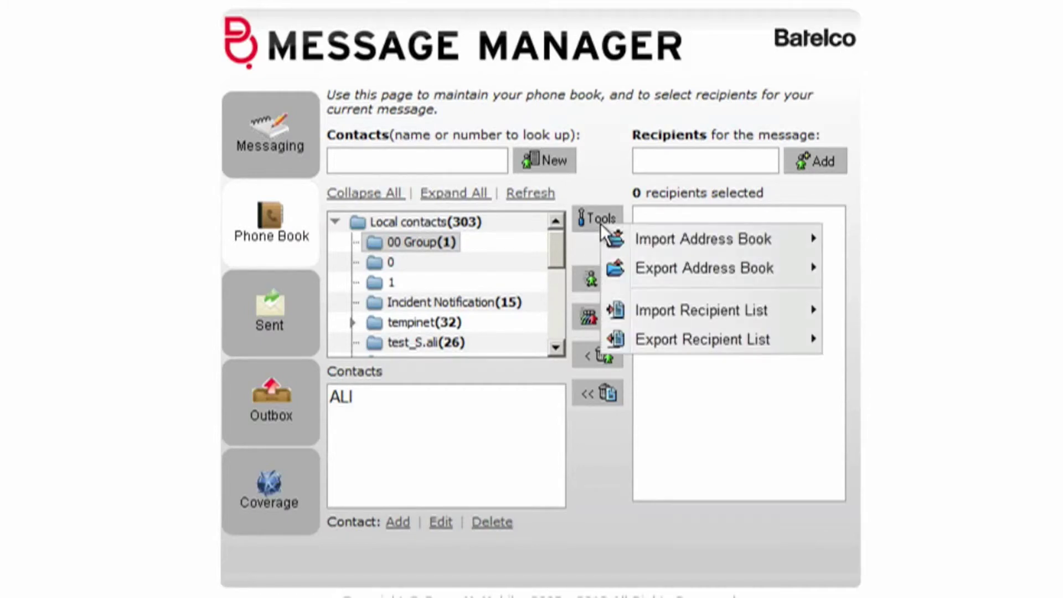
mouse_move(788, 247)
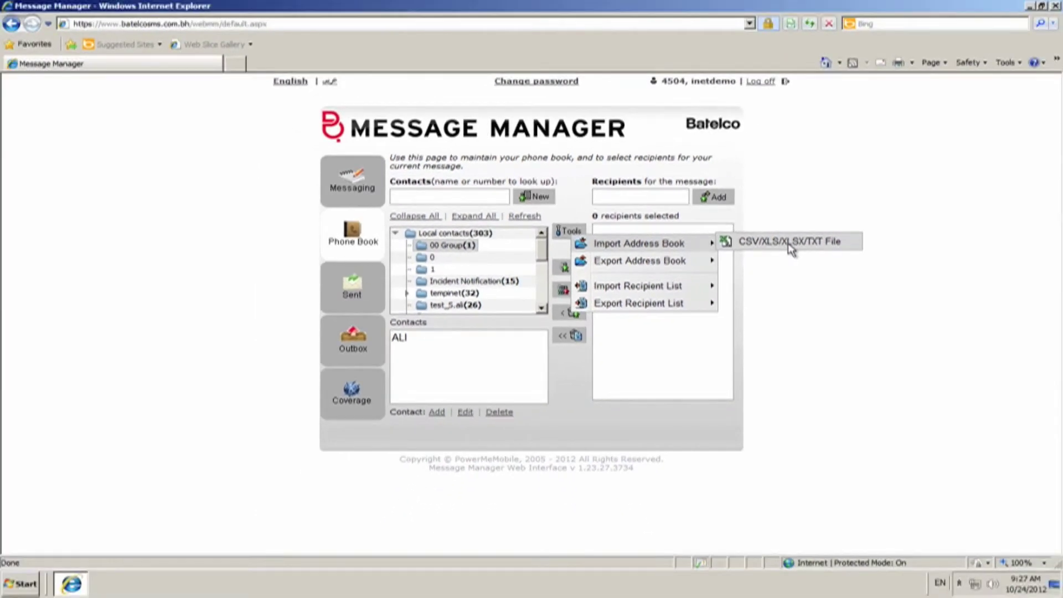
click(1028, 9)
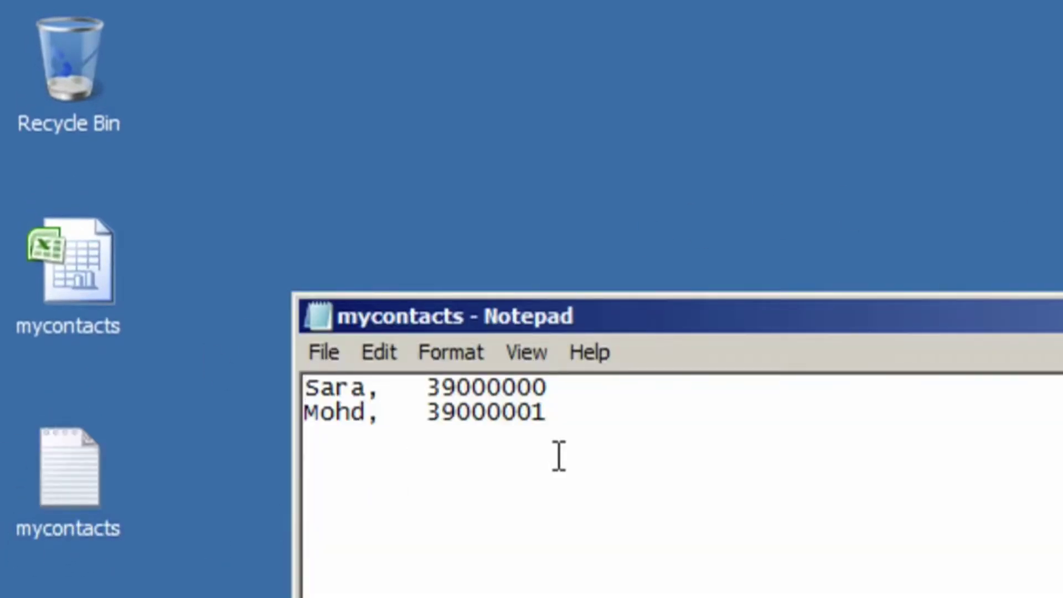
- Open the mycontacts spreadsheet from the desktop
double_click(80, 326)
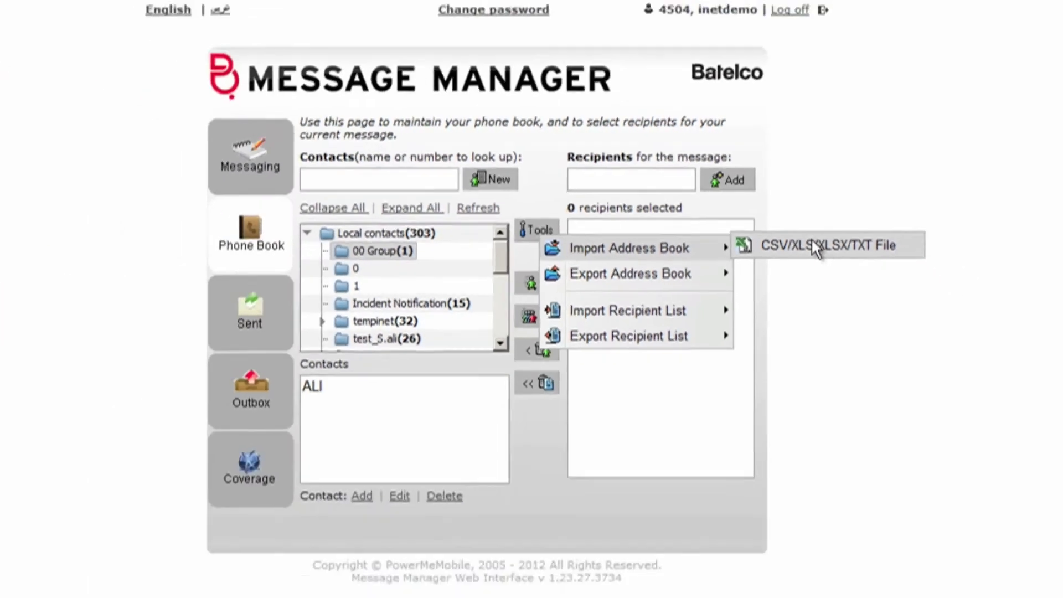
- Upload mycontacts.xlsx through the CSV/XLS/XLSX/TXT File address book import
click(812, 243)
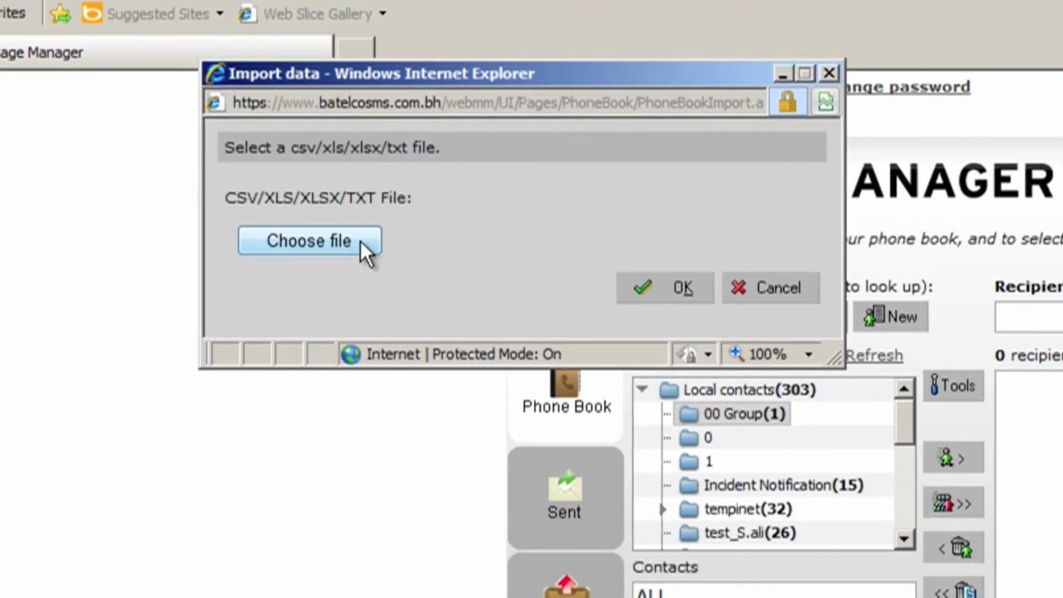
click(360, 241)
double_click(424, 382)
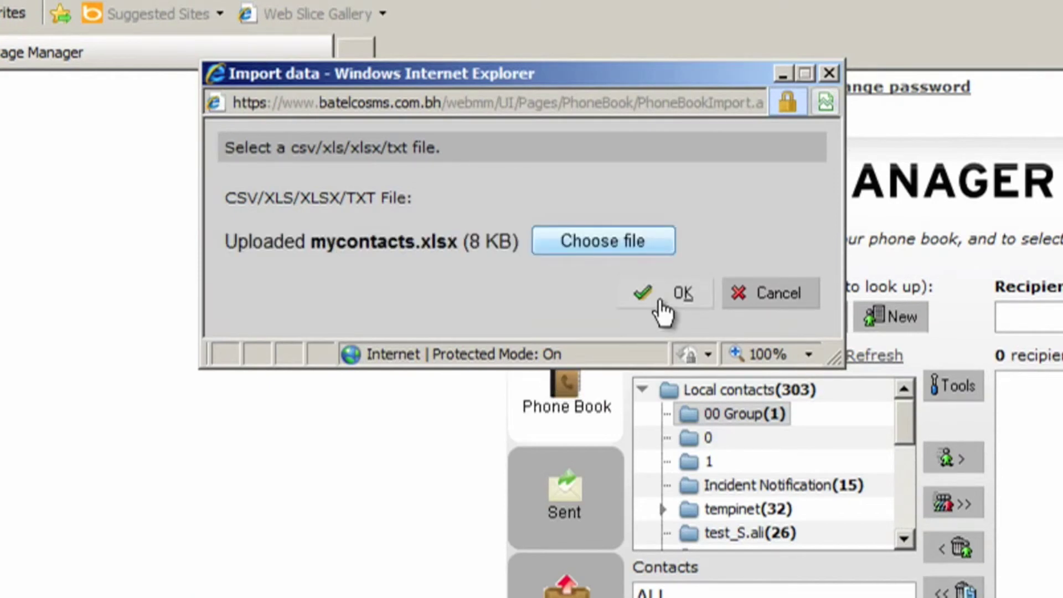
click(662, 301)
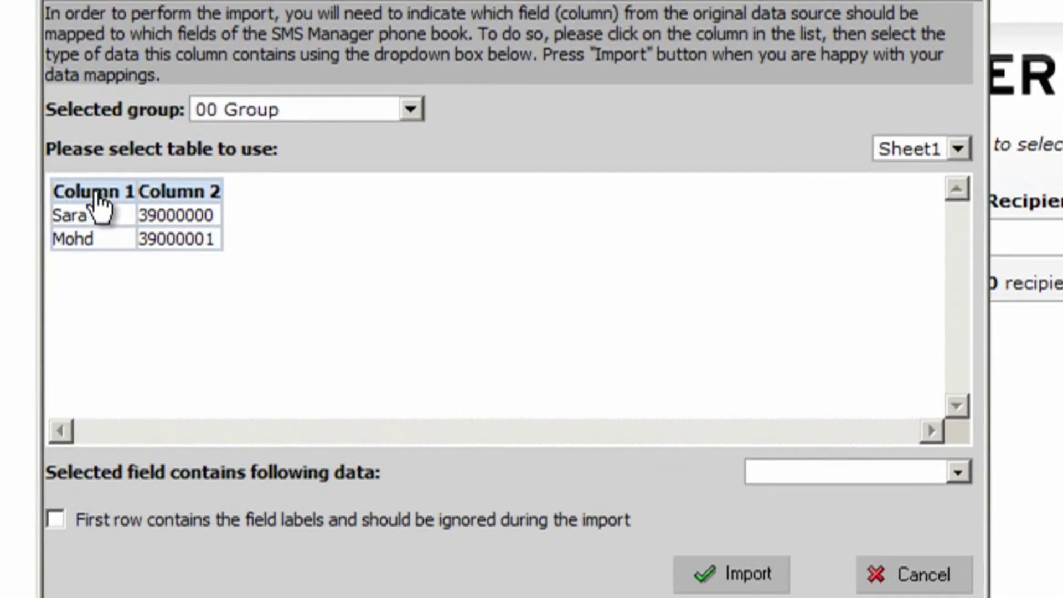
- Map column 1 to First Name and column 2 to Phone number, targeting 00 Group
click(96, 194)
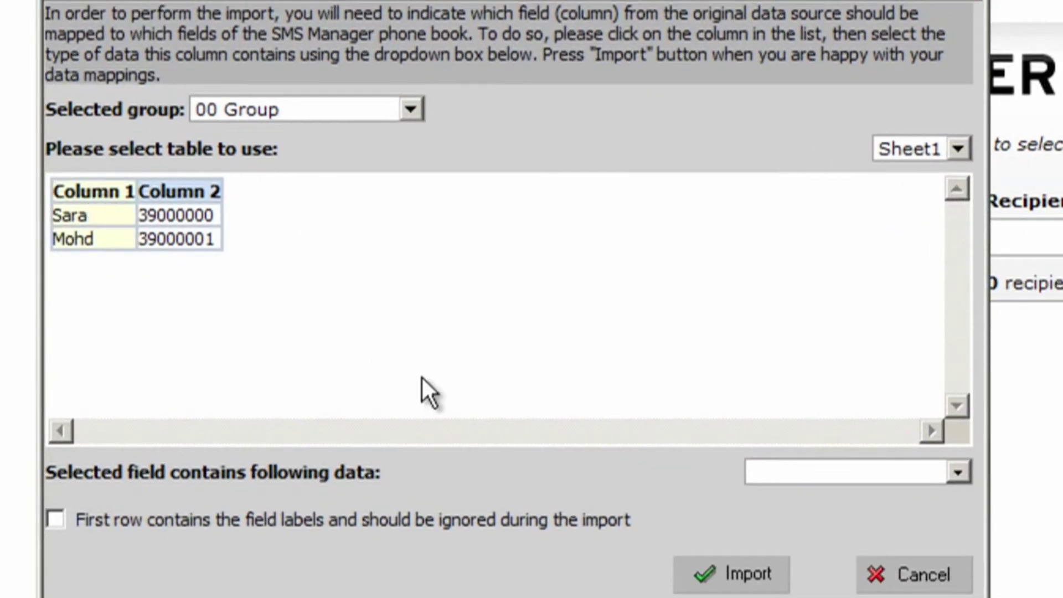
click(959, 472)
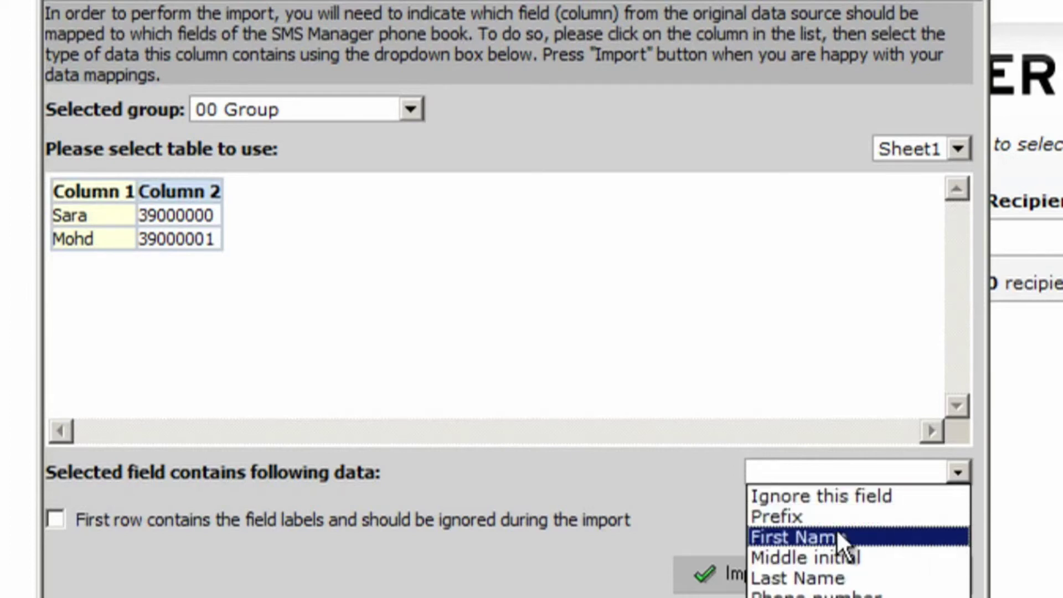
click(799, 538)
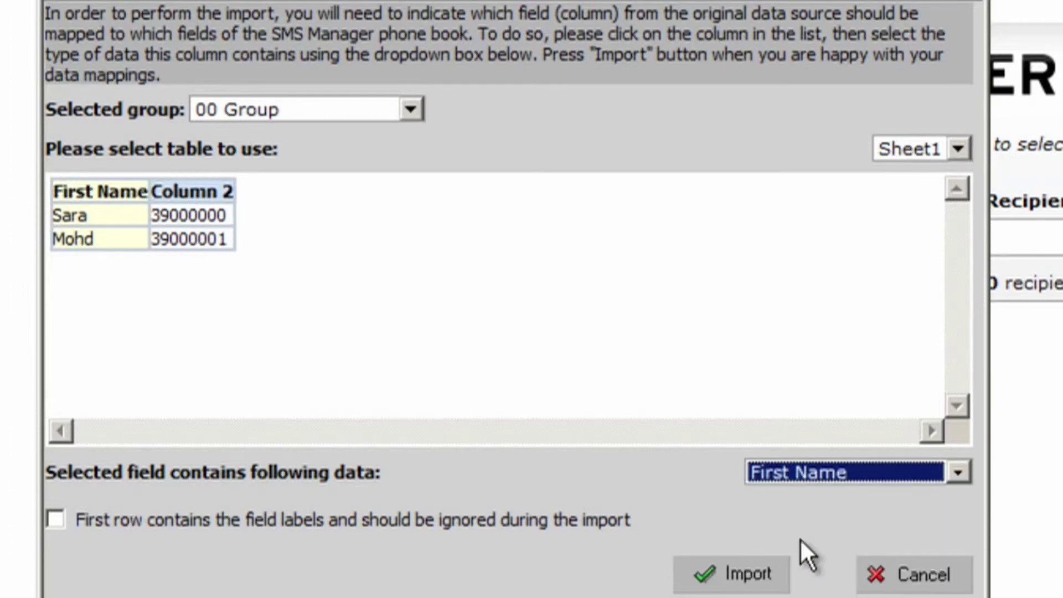
click(210, 206)
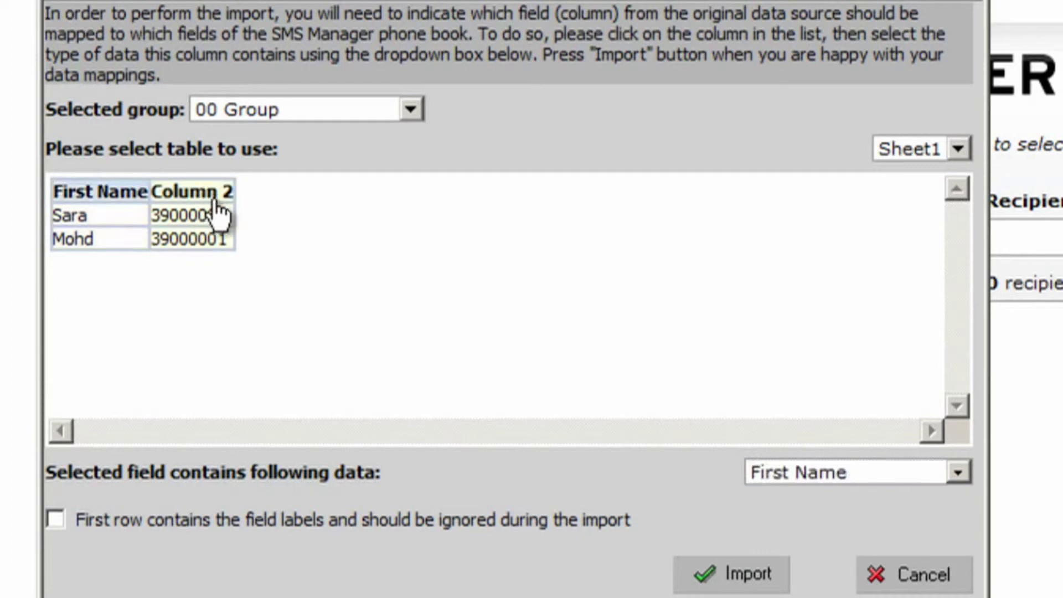
click(959, 472)
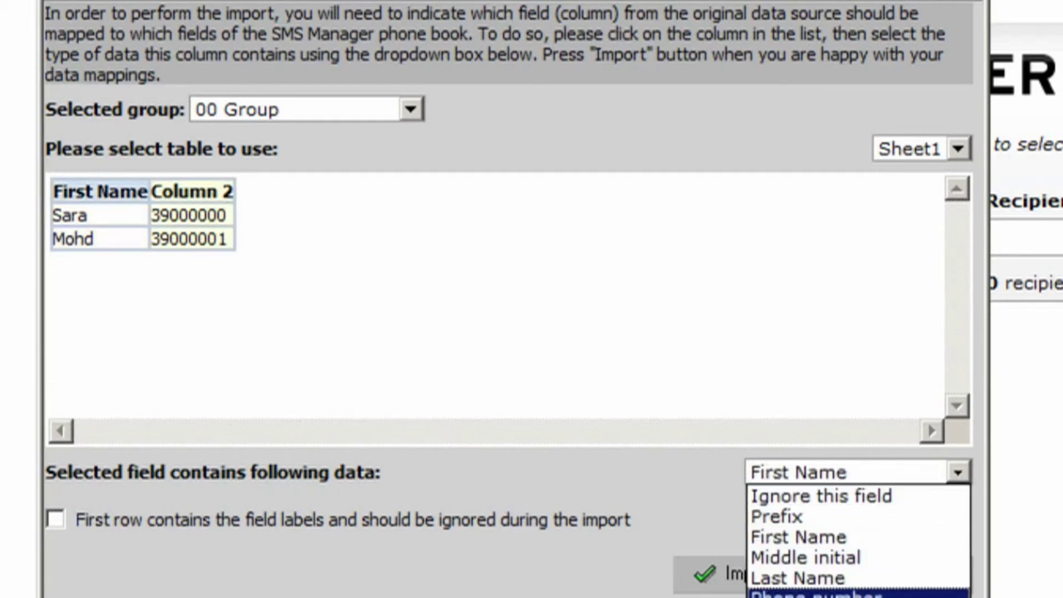
click(815, 595)
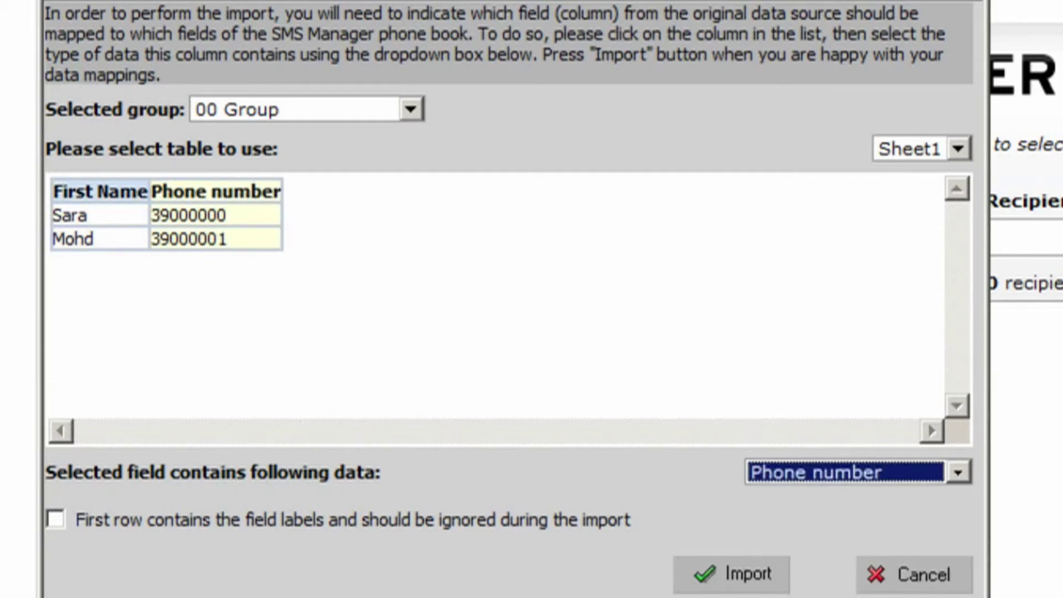
click(747, 576)
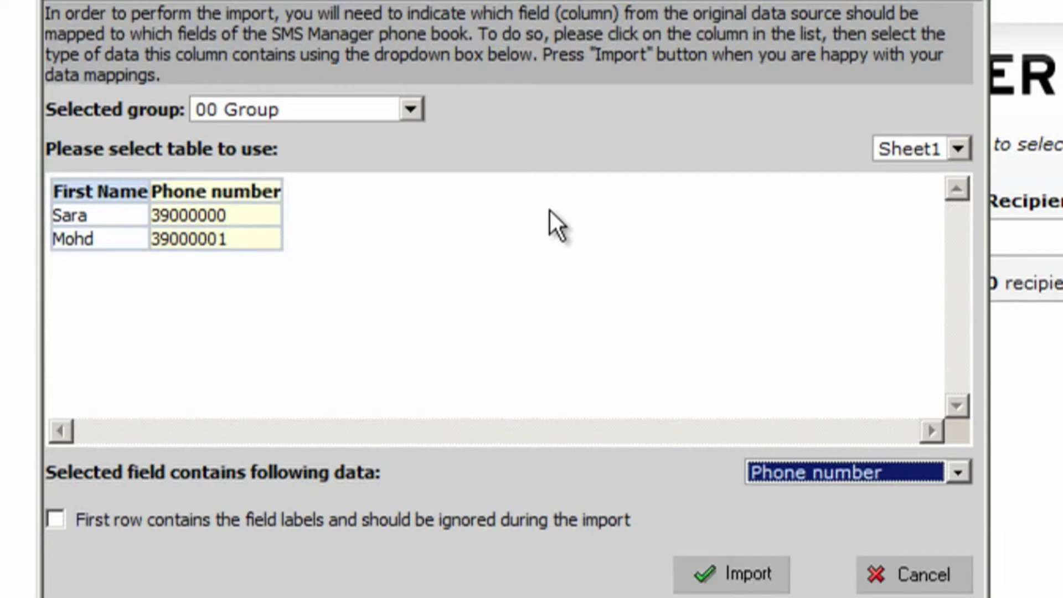
click(410, 112)
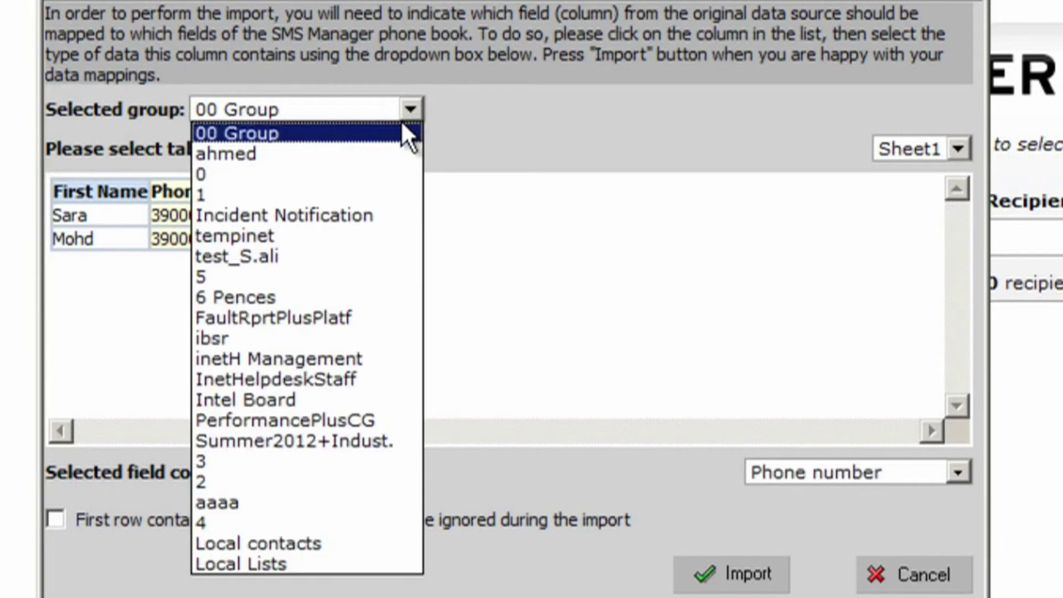
click(254, 134)
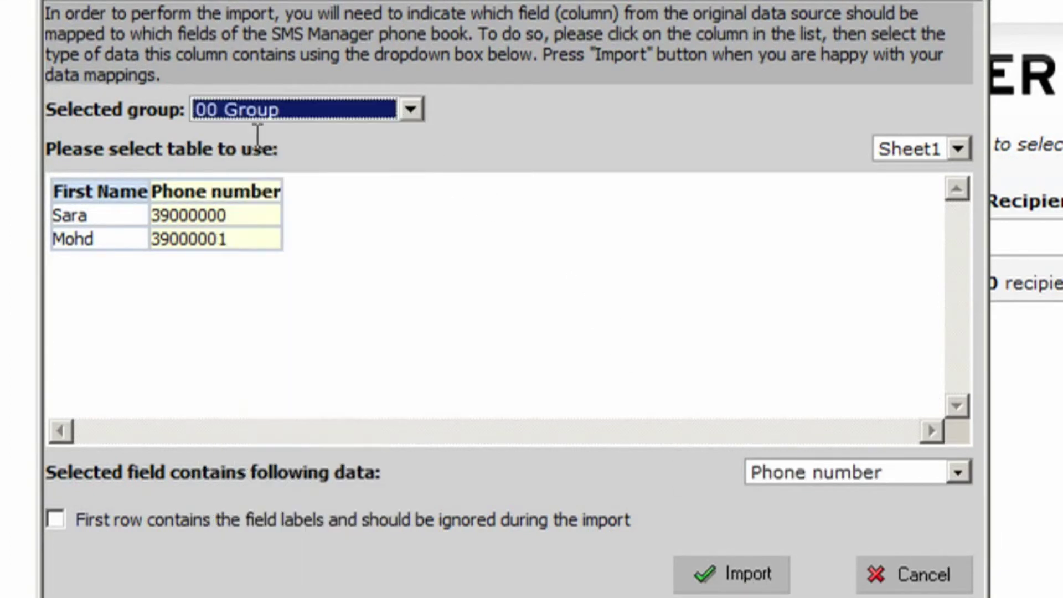
- Import the two spreadsheet contacts into 00 Group, then return to message composing
click(739, 574)
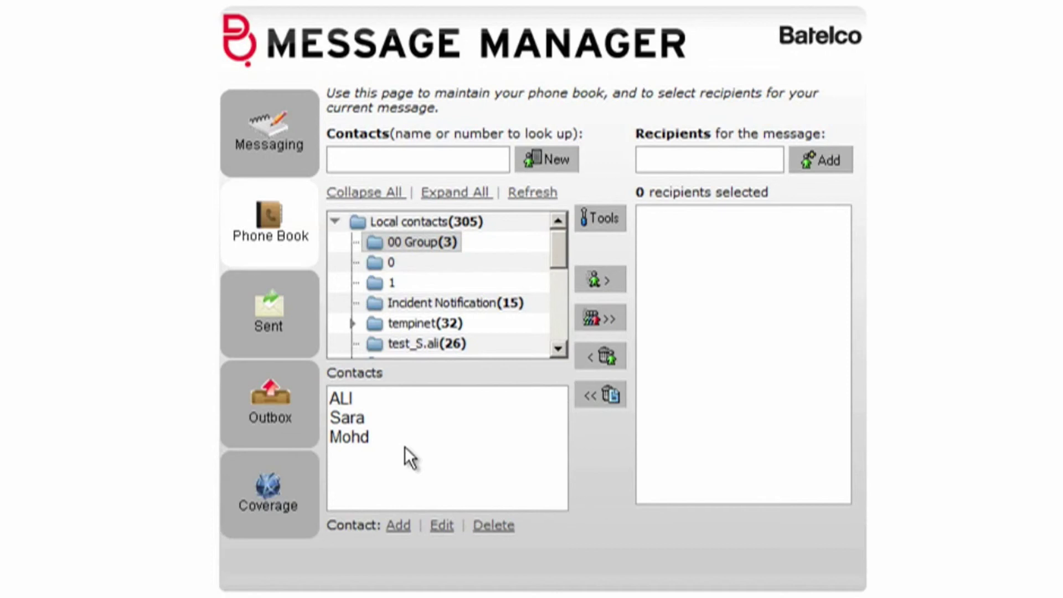
click(277, 142)
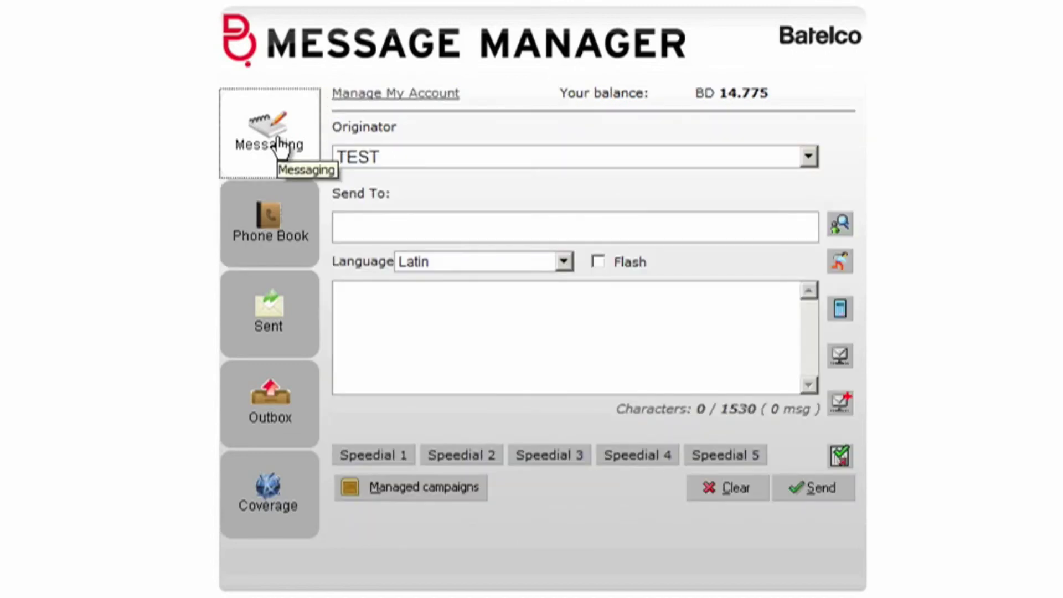
- From the Phone Book's 00 Group folder, add all three contacts to Recipients
click(289, 219)
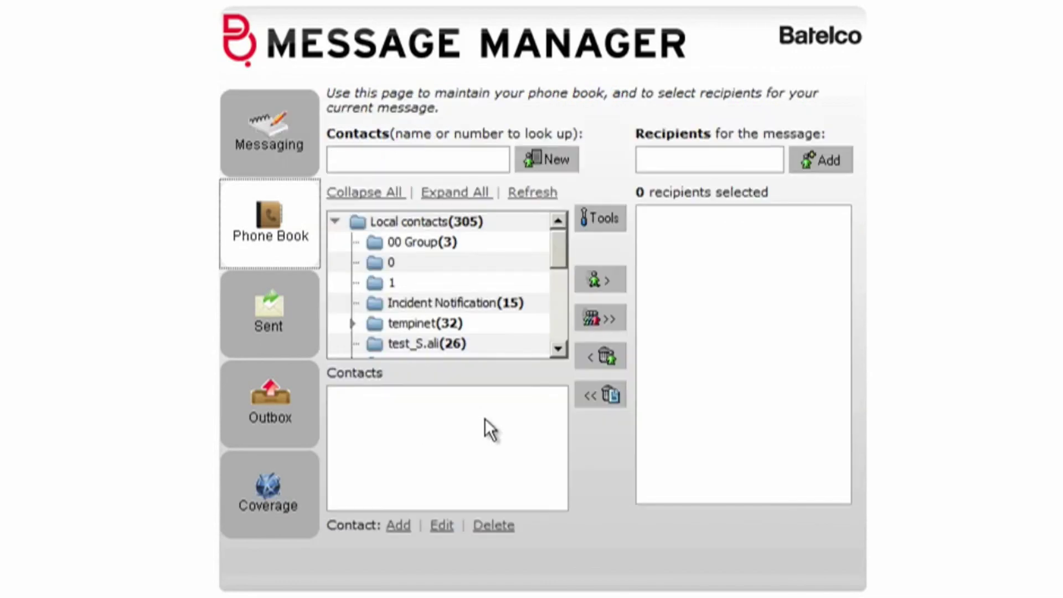
click(447, 246)
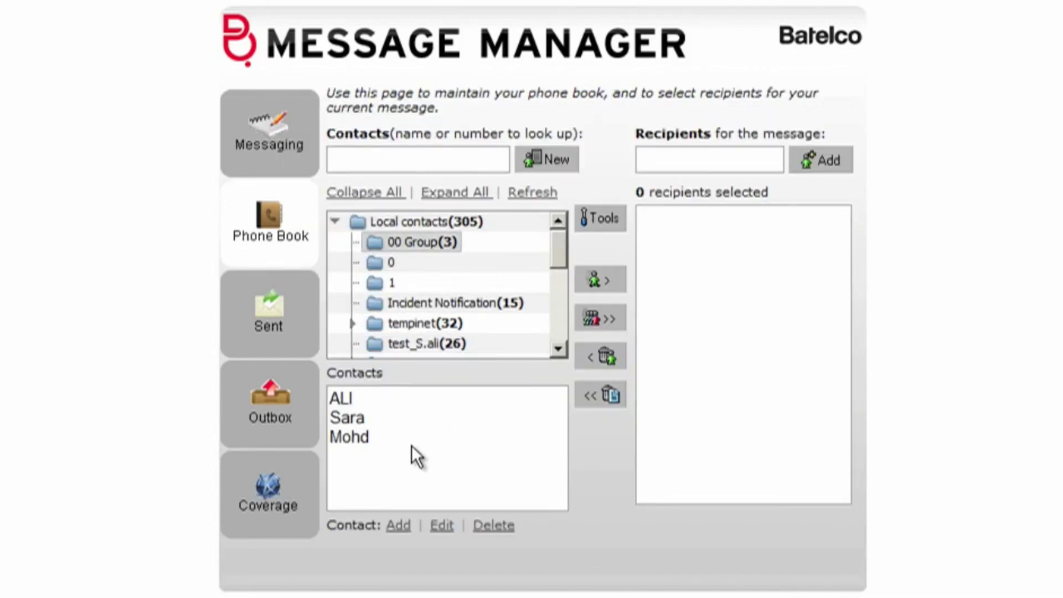
click(370, 397)
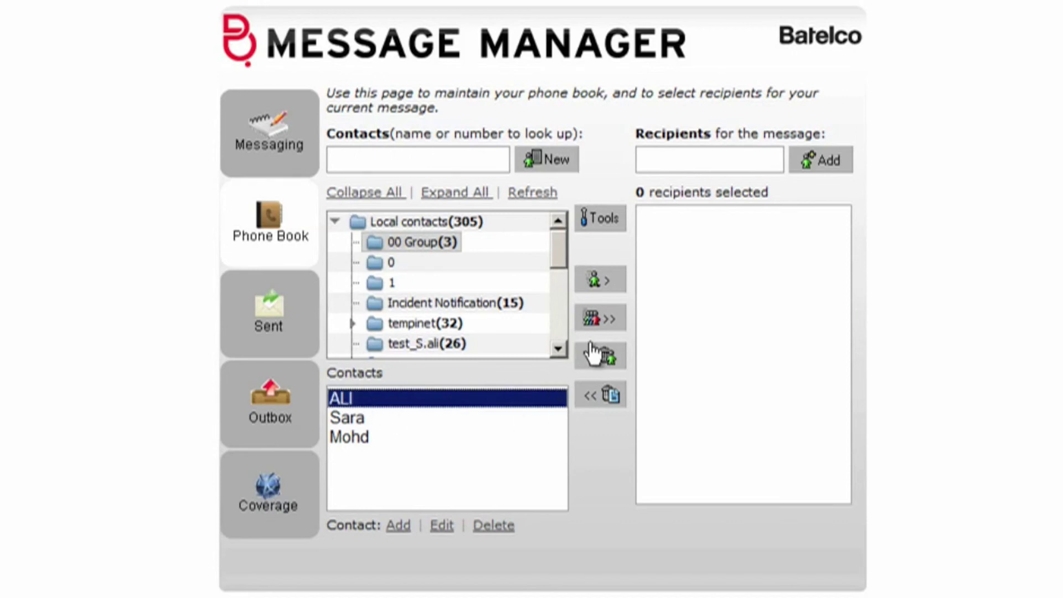
click(603, 322)
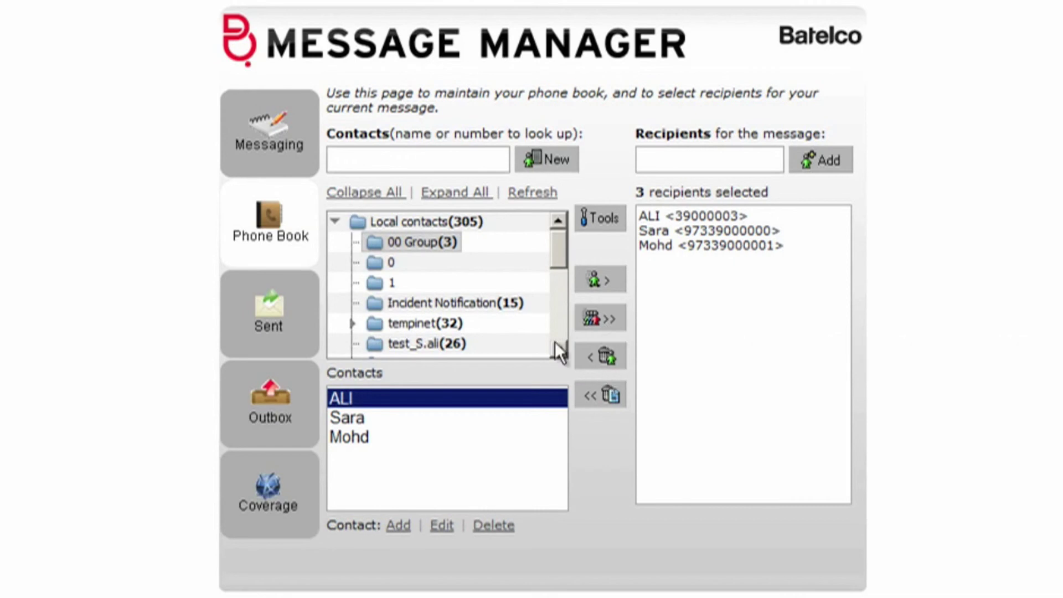
click(293, 125)
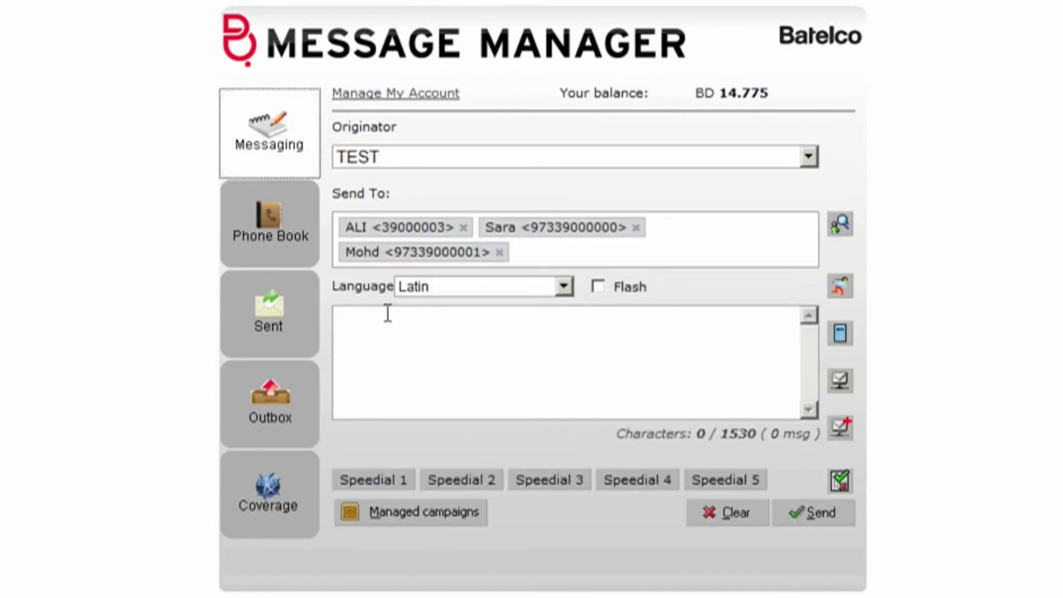
- Place the cursor in the empty message body, currently at 0/1530 characters
click(432, 387)
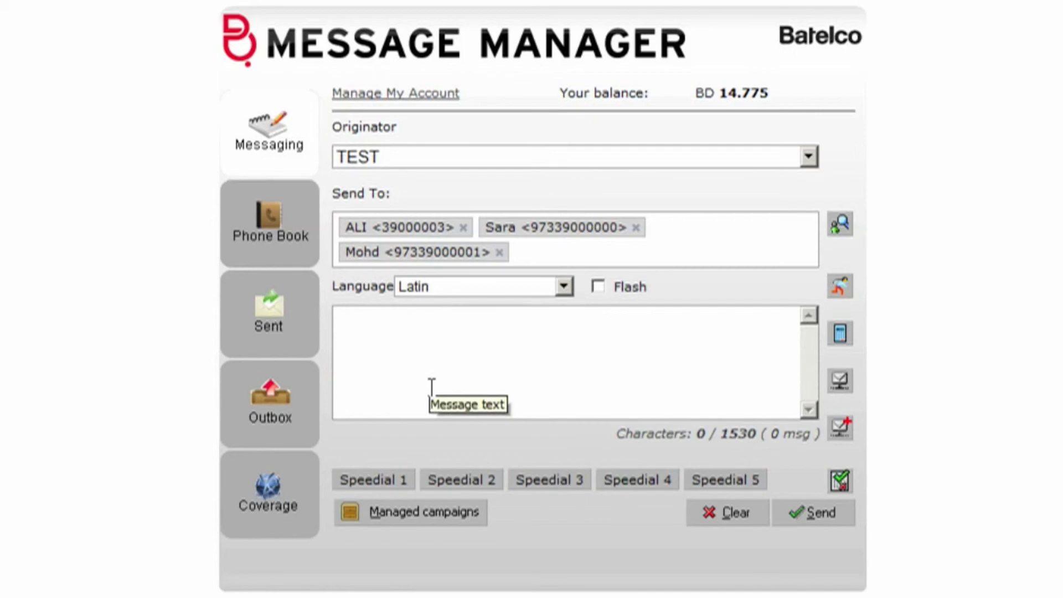